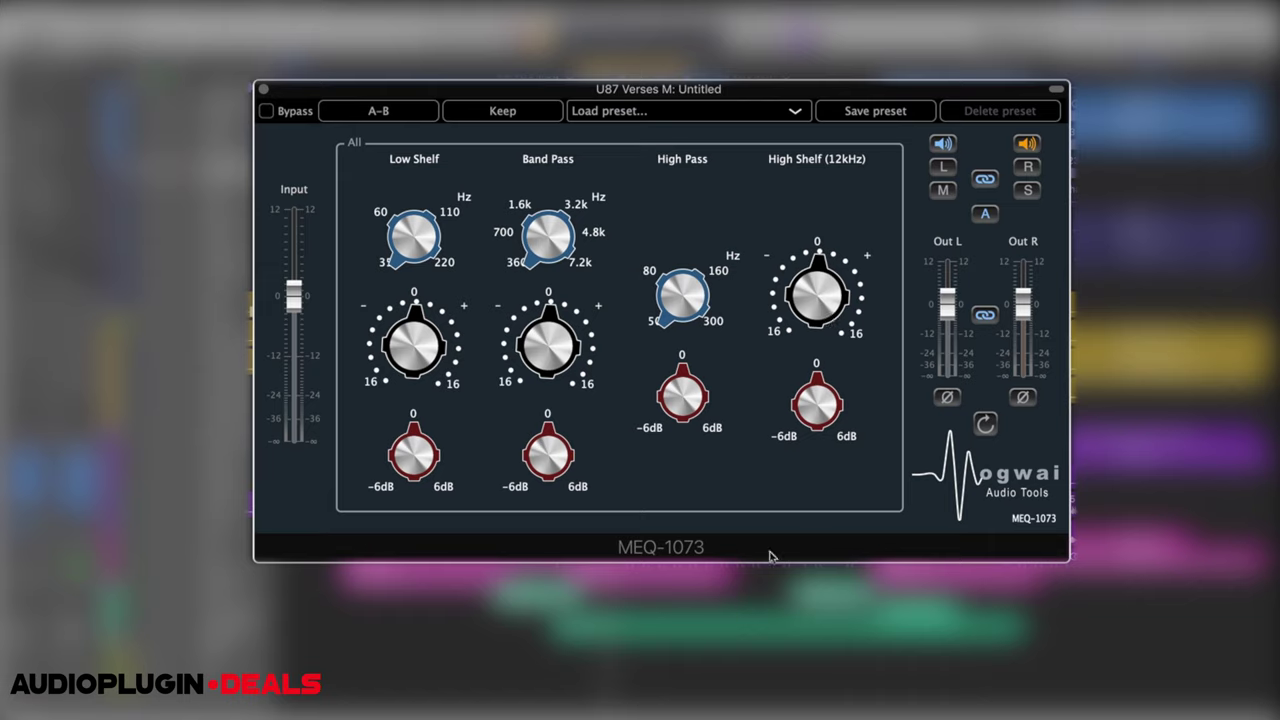
mouse_move(430, 482)
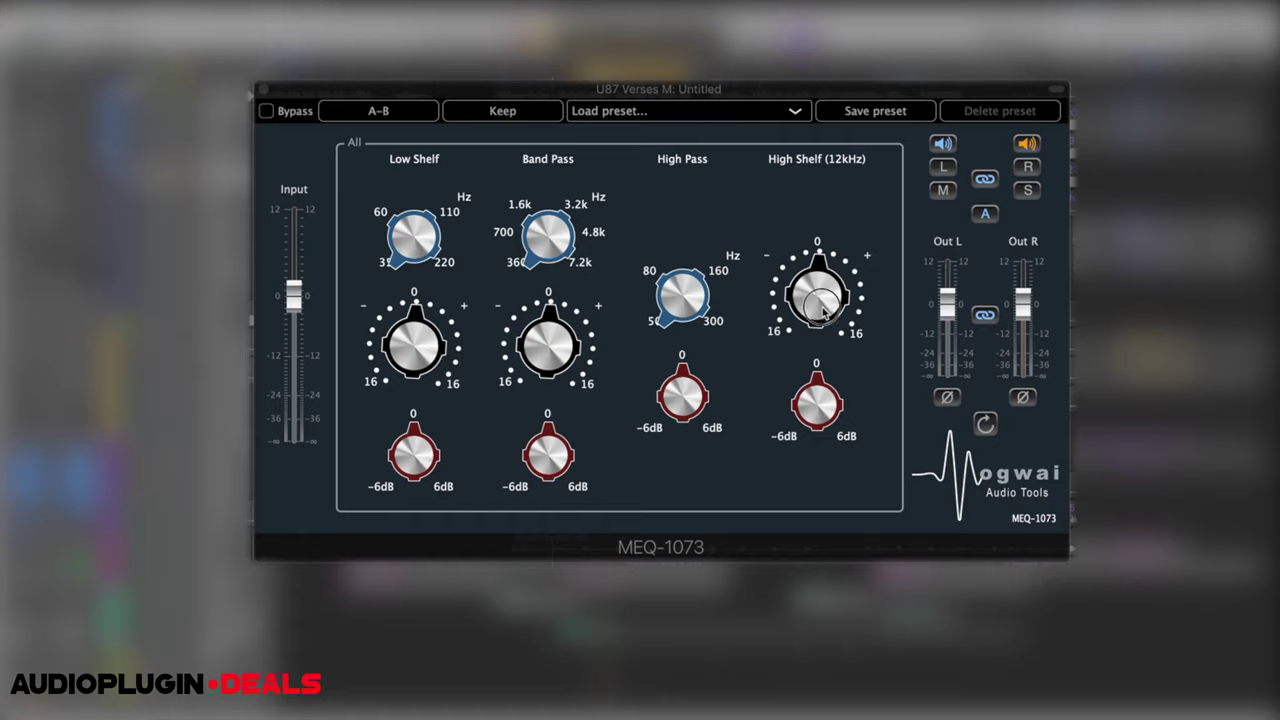
- Sweep the 12 kHz high shelf gain through its full range, leaving it slightly above 0 dB
drag(830, 312, 809, 471)
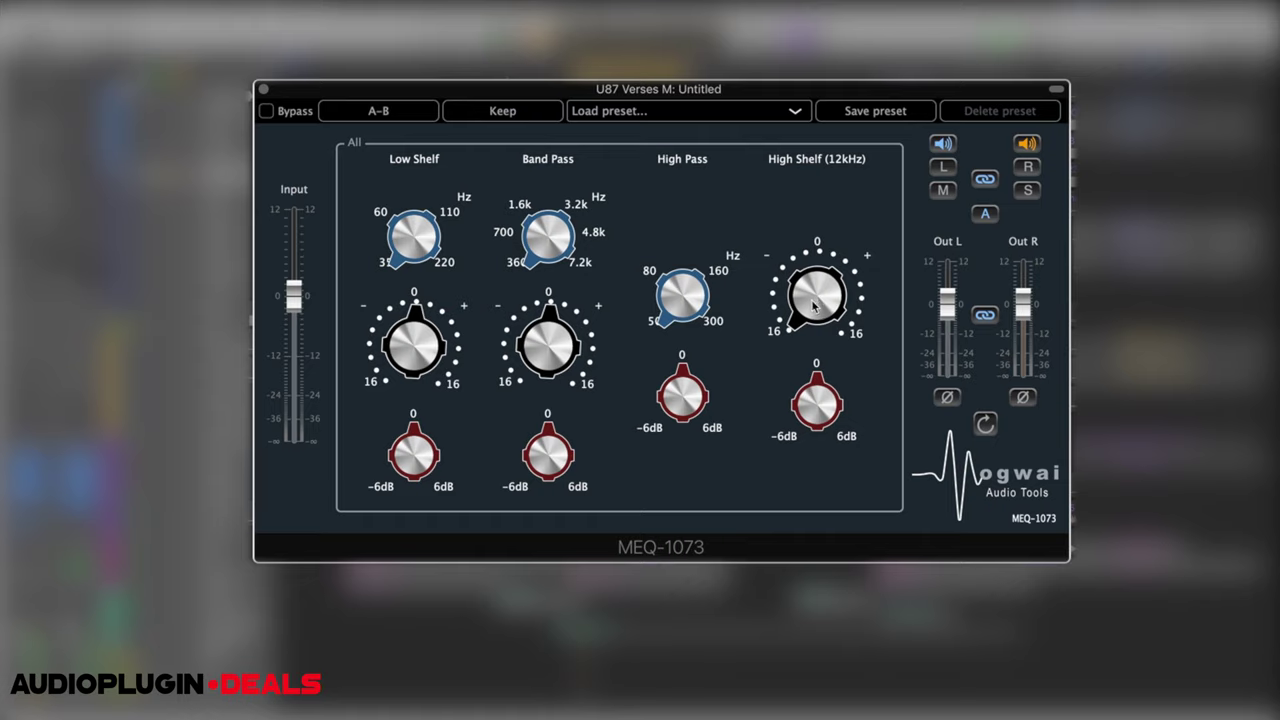
drag(814, 308, 843, 316)
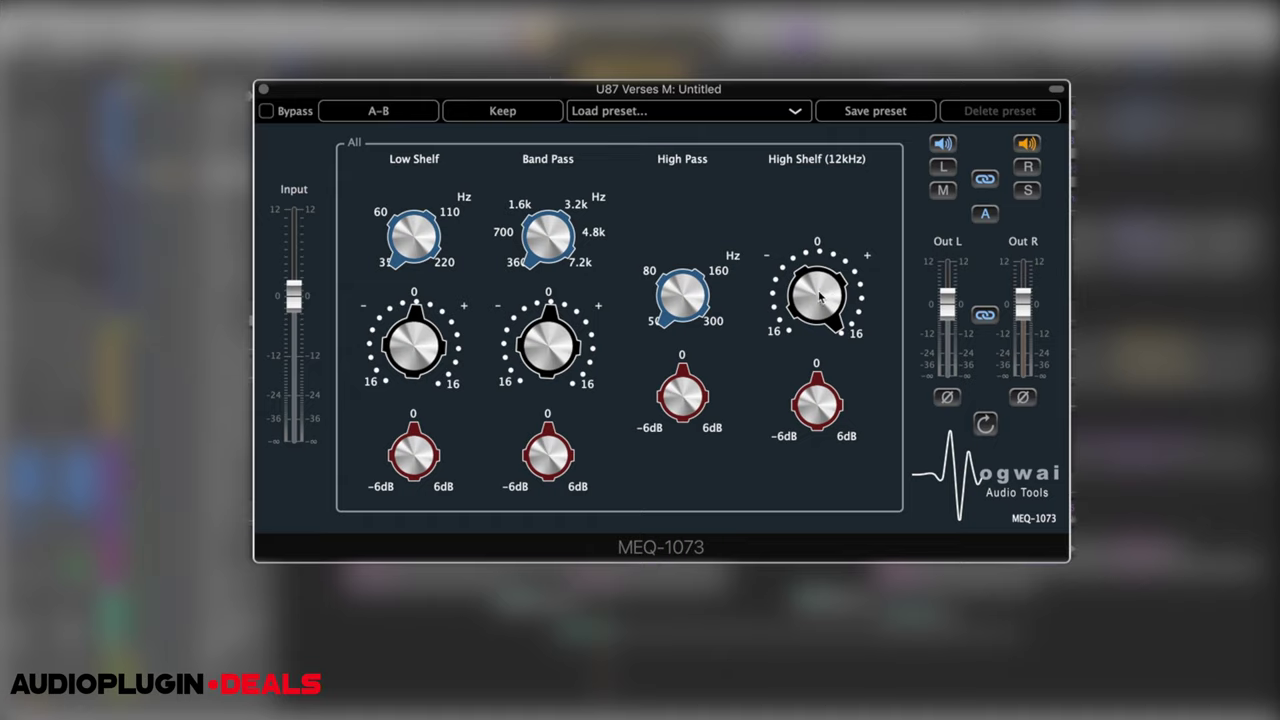
drag(820, 296, 825, 368)
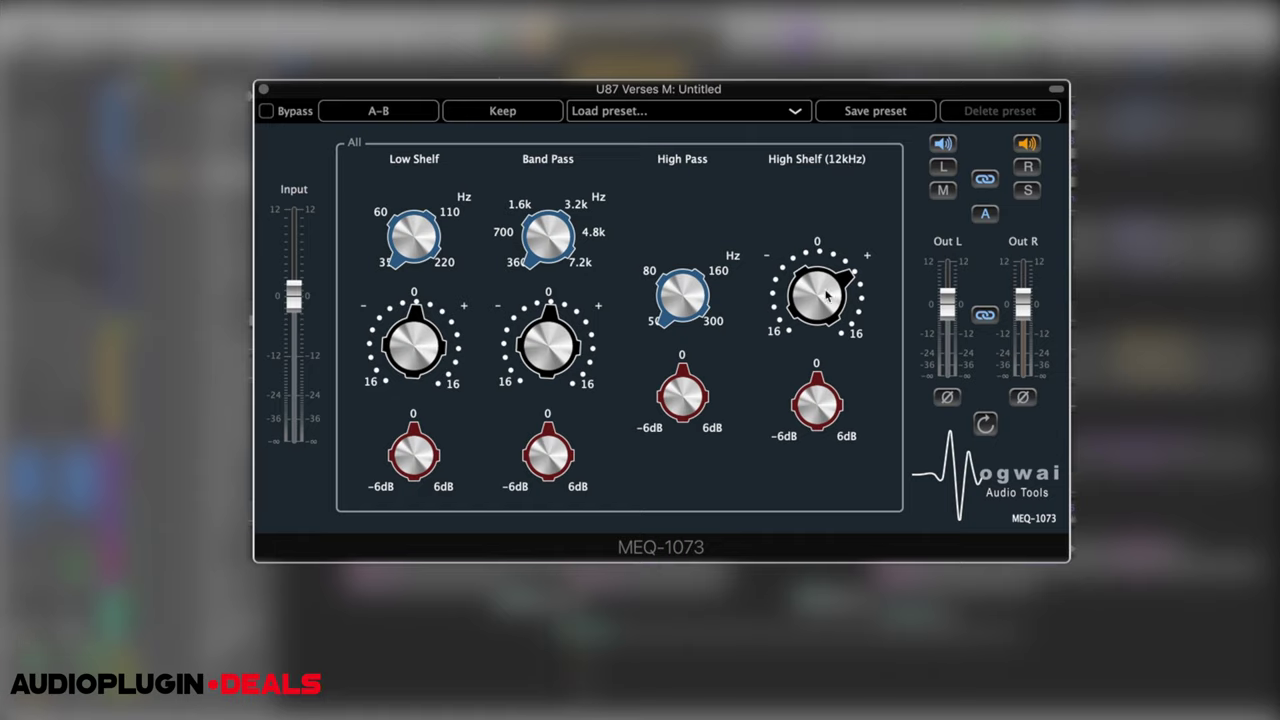
mouse_move(829, 302)
mouse_down()
mouse_move(826, 338)
mouse_move(831, 305)
mouse_up()
mouse_move(834, 428)
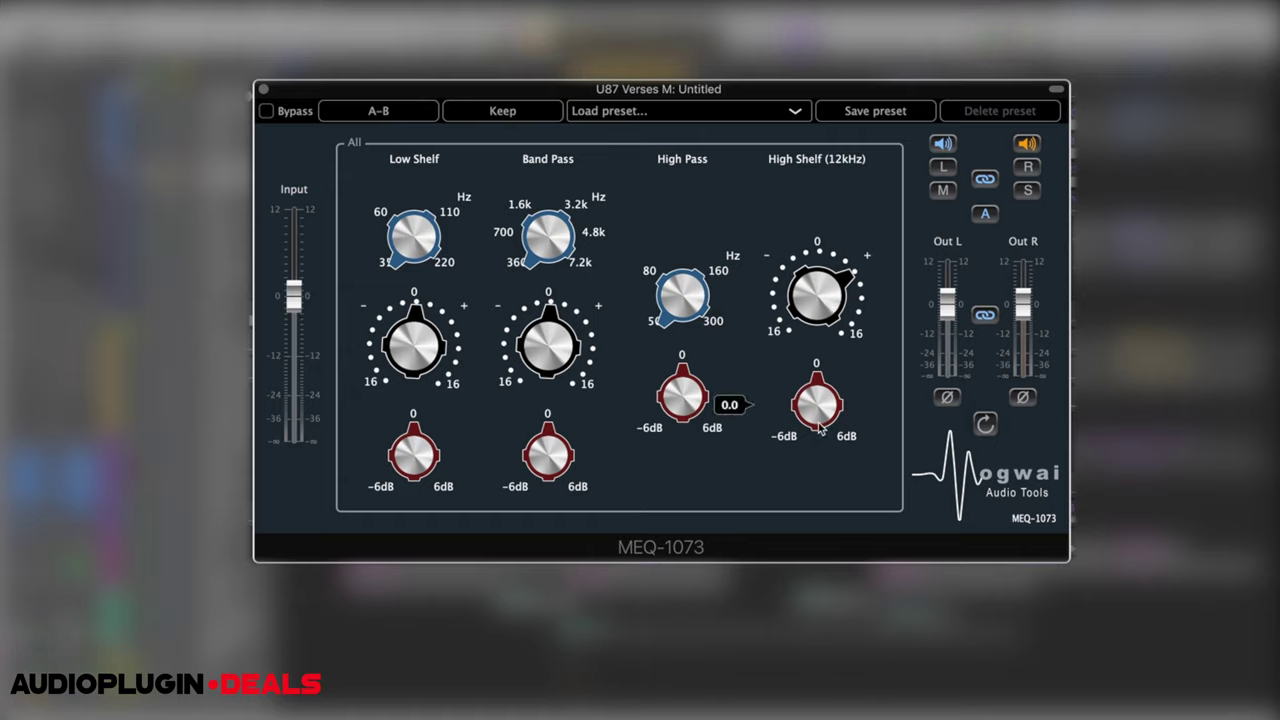
- Raise the High Shelf output trim to 6.0, then ease it back to about 5.3 dB
drag(822, 430, 826, 323)
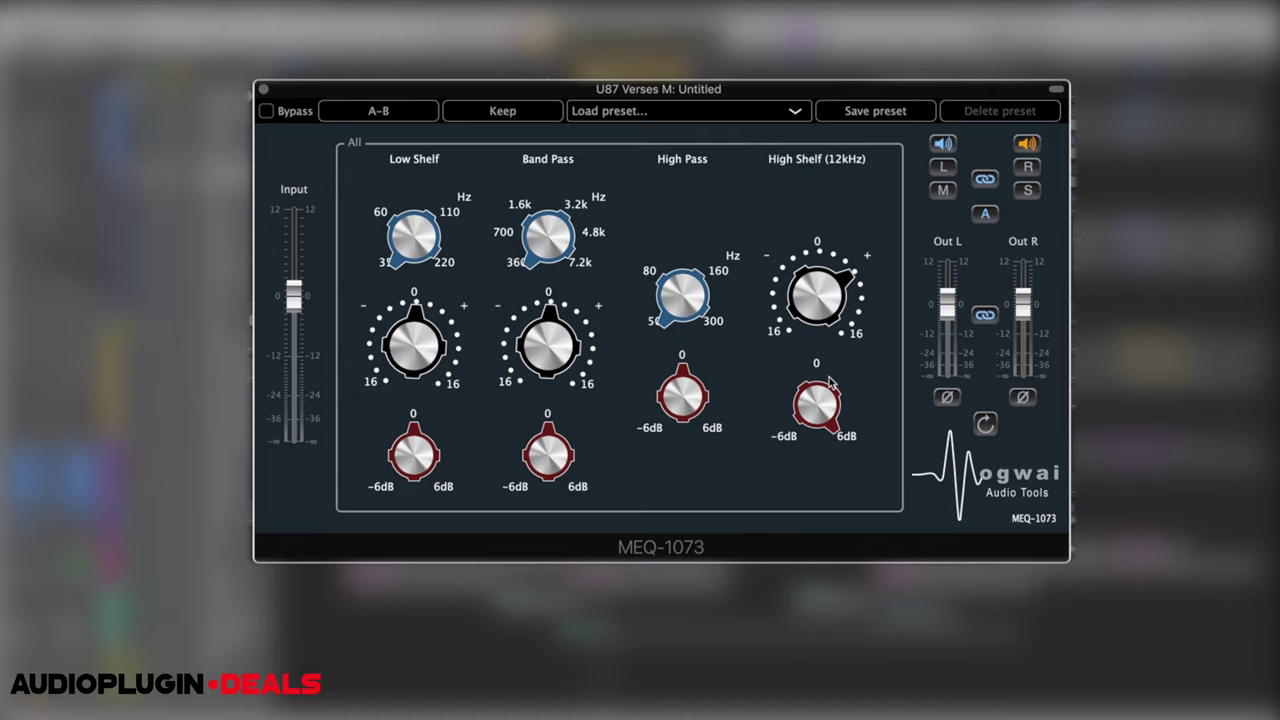
drag(817, 413, 817, 460)
- Move the MEQ-1073 high-pass cutoff through 80 and 300 Hz, ending around 160 Hz
drag(697, 316, 713, 181)
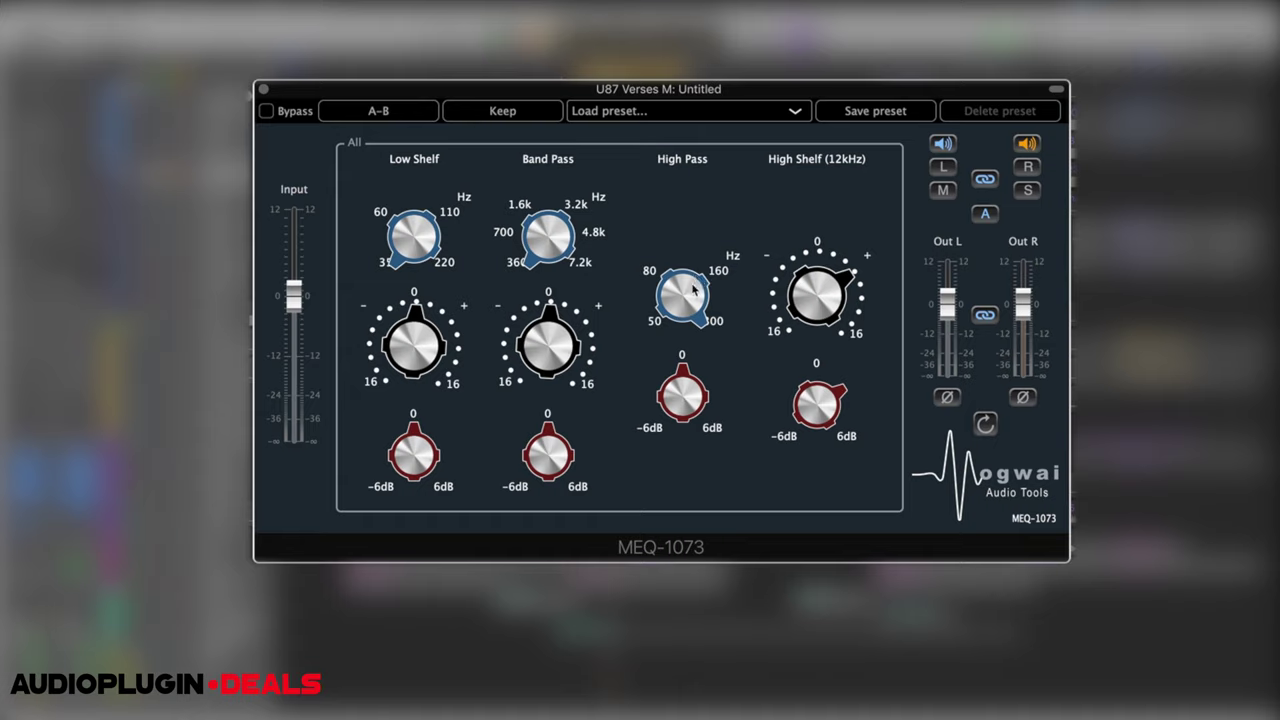
drag(693, 288, 700, 348)
drag(694, 297, 690, 268)
mouse_move(686, 352)
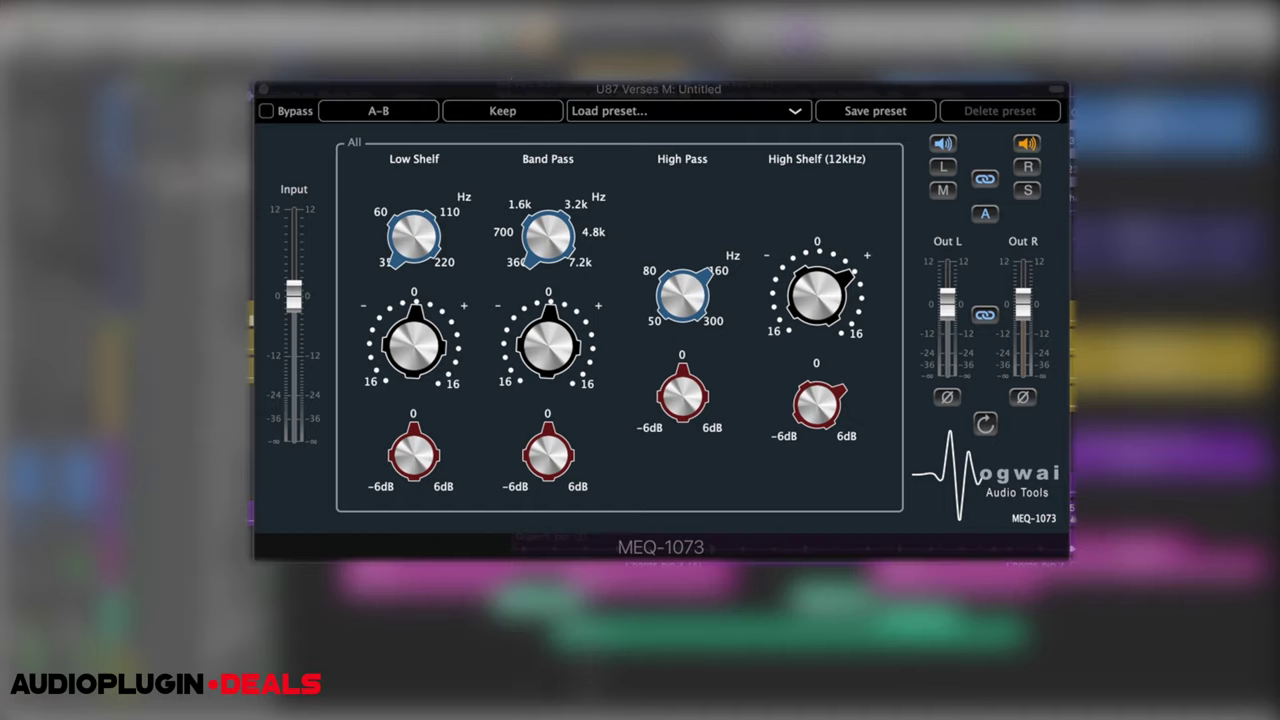
- Toggle the high-pass cutoff between 80 and 160 Hz, leaving it at about 80 Hz
drag(692, 312, 692, 338)
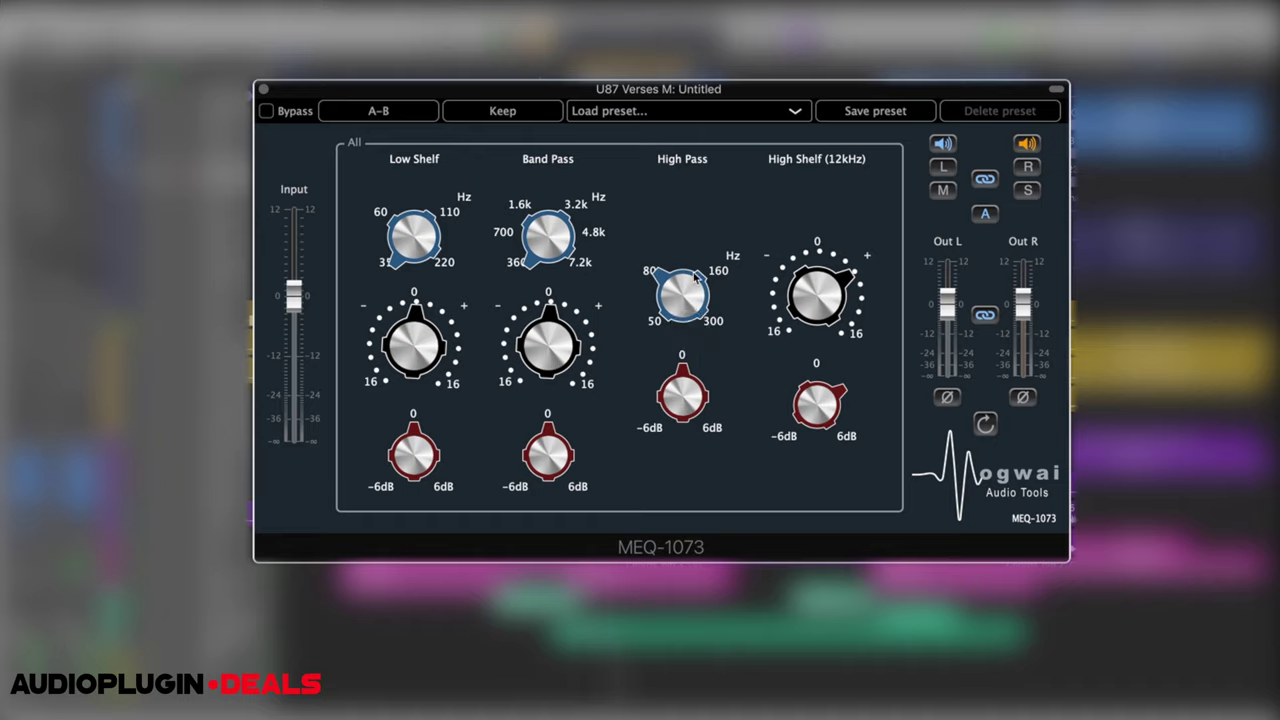
drag(695, 285, 706, 240)
drag(695, 286, 692, 338)
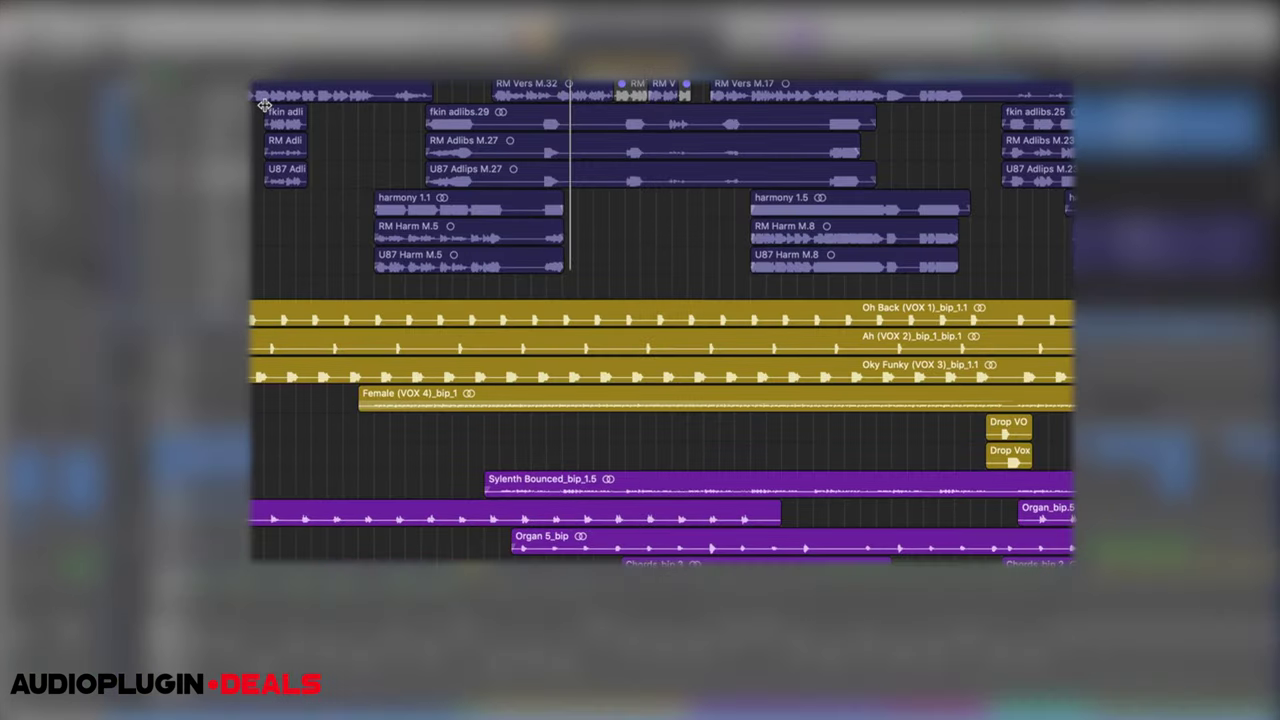
- Bring up the Mixer with the X shortcut to reach the VX channel strip
key(x)
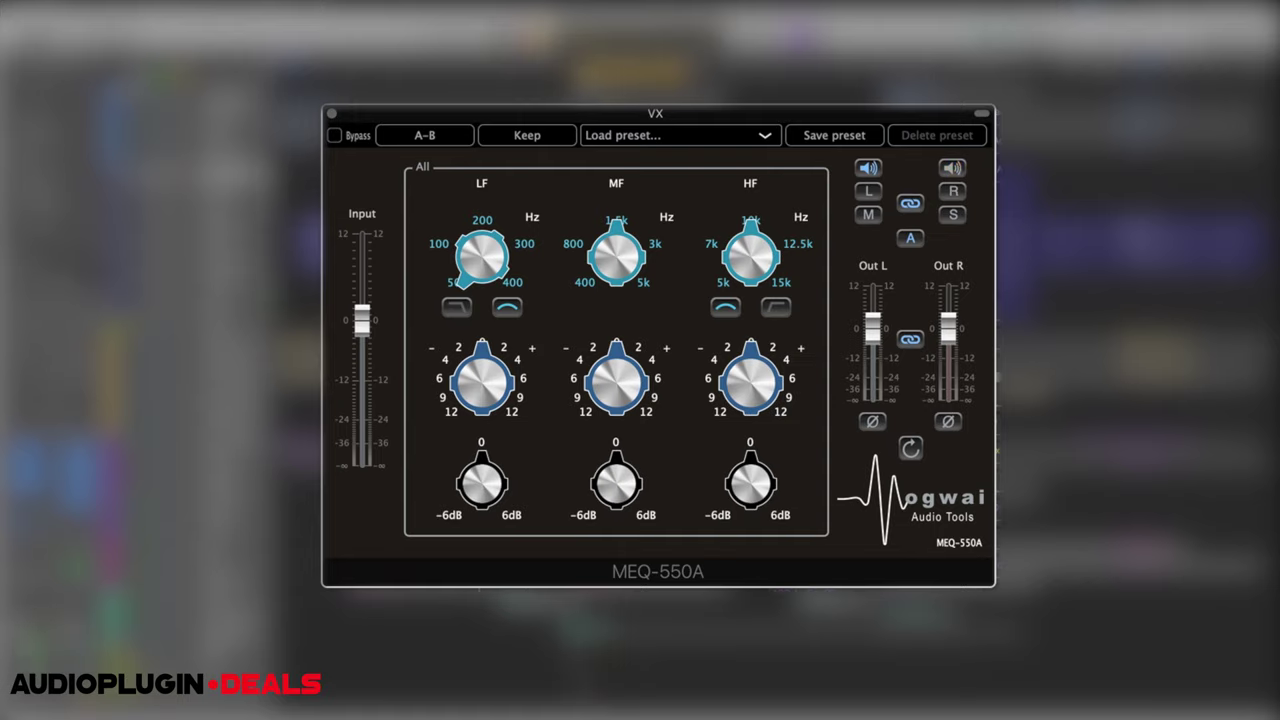
- Set MEQ-550A to mid-only processing, move MF to about 3k and boost it toward +12 dB
click(865, 218)
drag(626, 270, 646, 257)
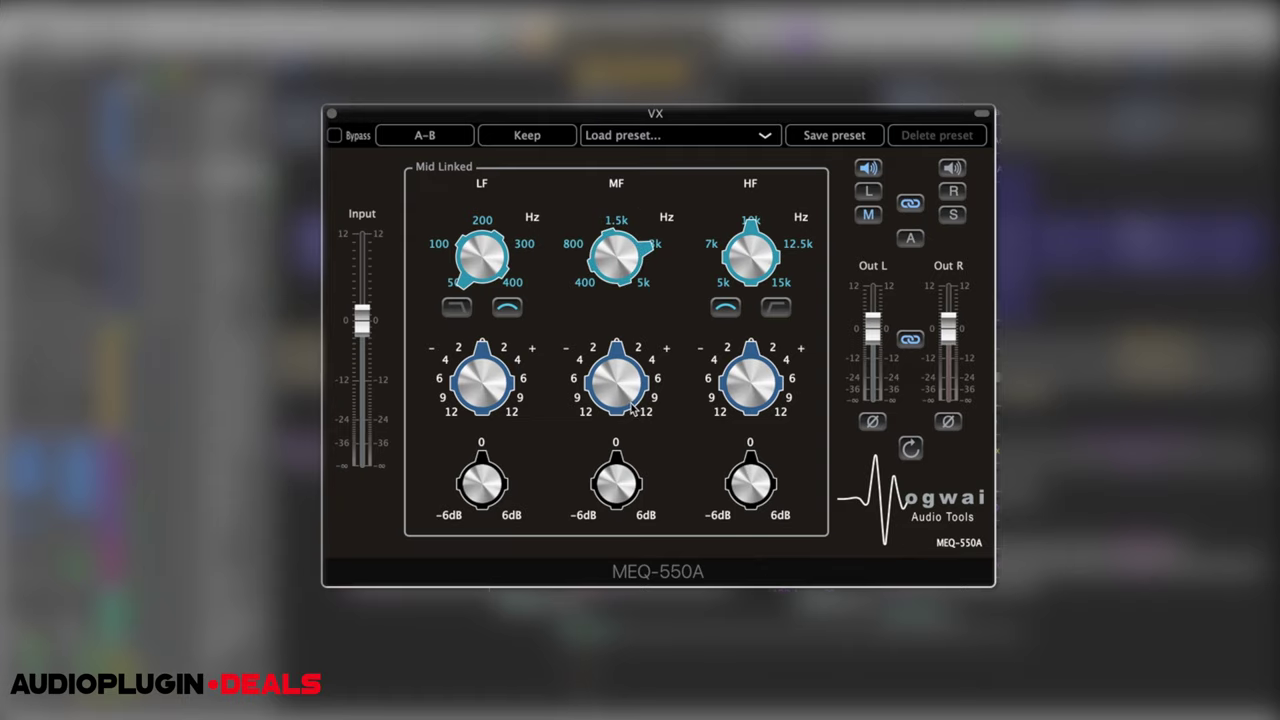
drag(636, 406, 622, 340)
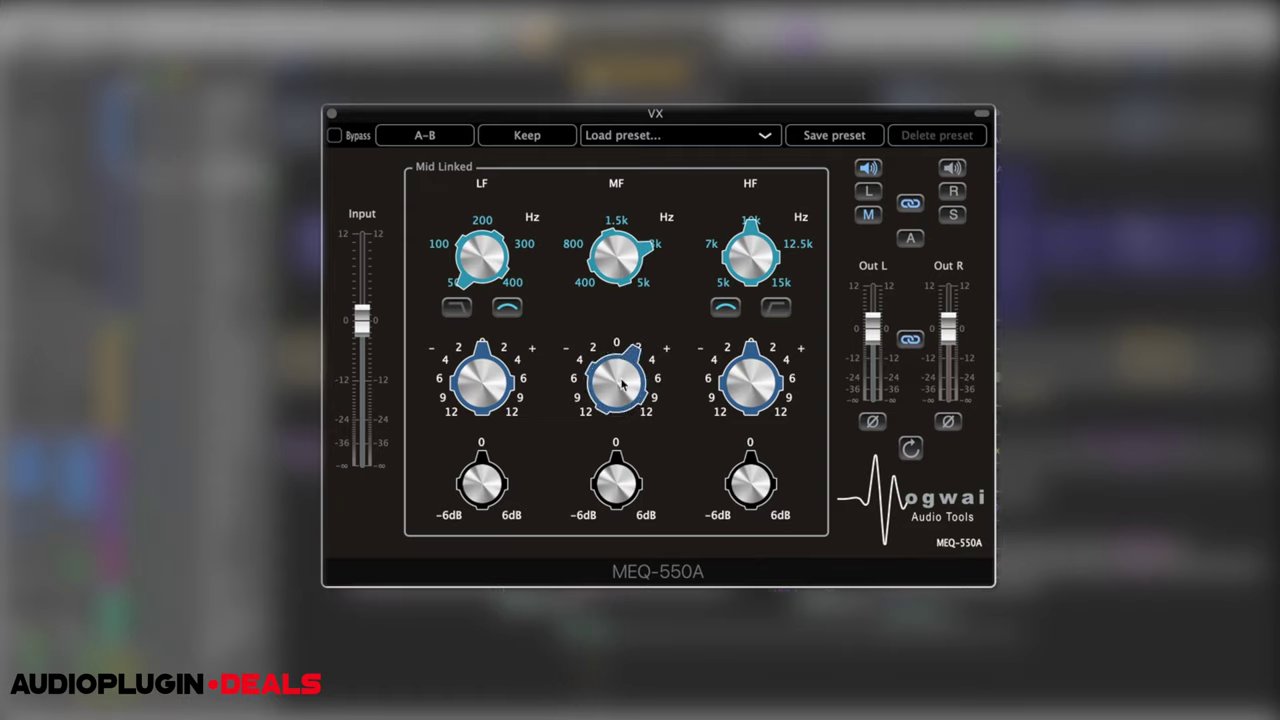
drag(626, 398, 620, 331)
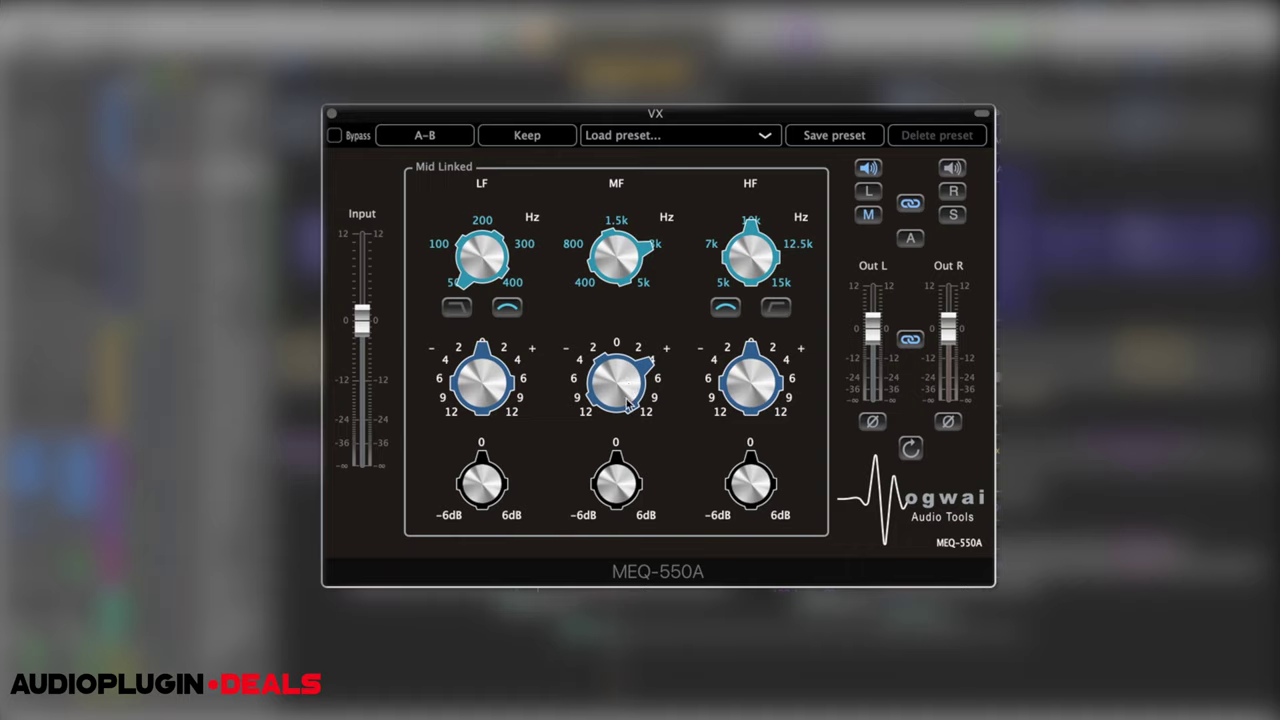
drag(628, 402, 628, 378)
- Pull the MF boost back through +4 dB to a gentle +2 dB, checking left-channel monitoring
click(981, 115)
click(984, 117)
drag(619, 377, 615, 455)
click(869, 168)
click(951, 169)
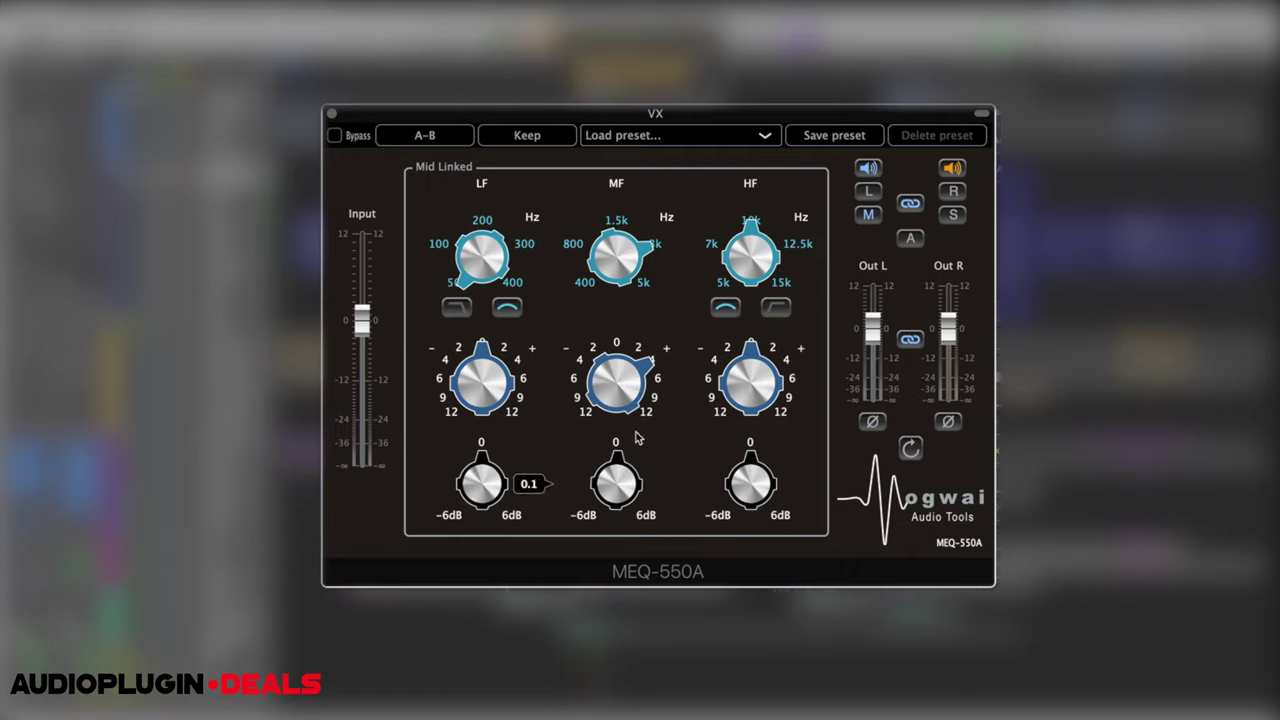
drag(637, 378, 636, 402)
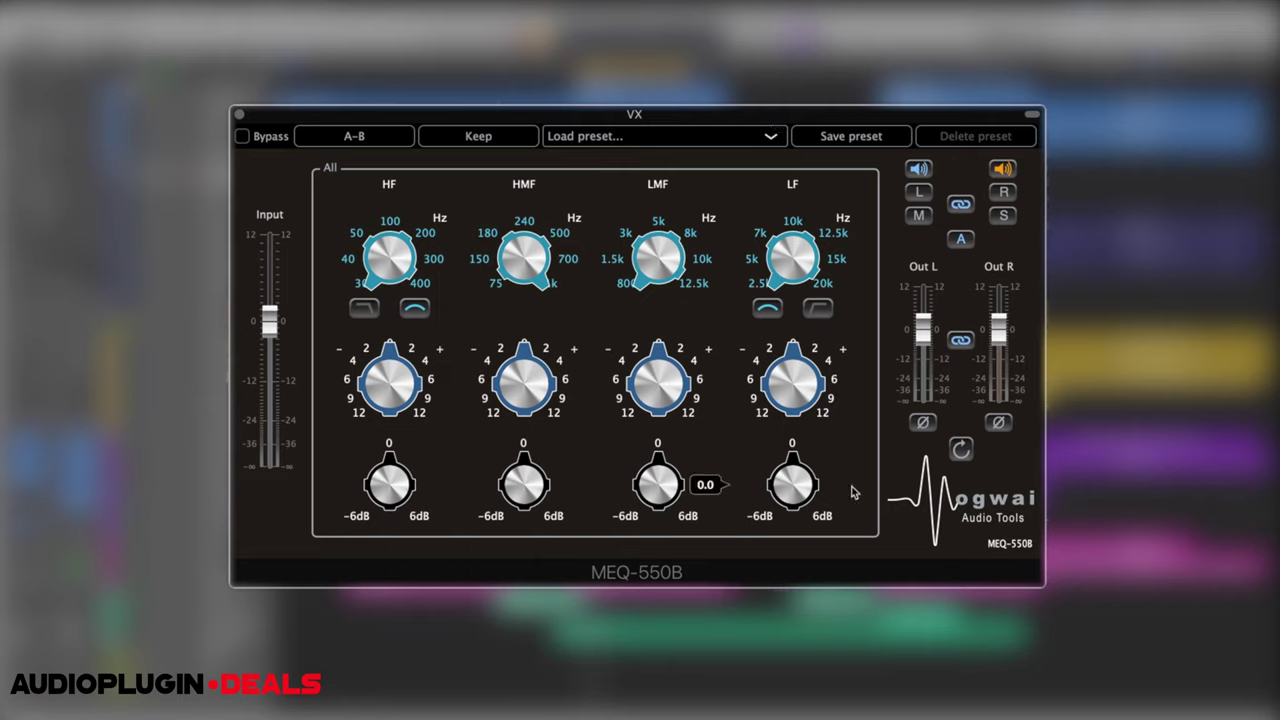
- Sweep the MEQ-550B HF frequency knob and return it near its starting position
mouse_move(405, 283)
mouse_down()
mouse_move(397, 190)
mouse_move(391, 274)
mouse_up()
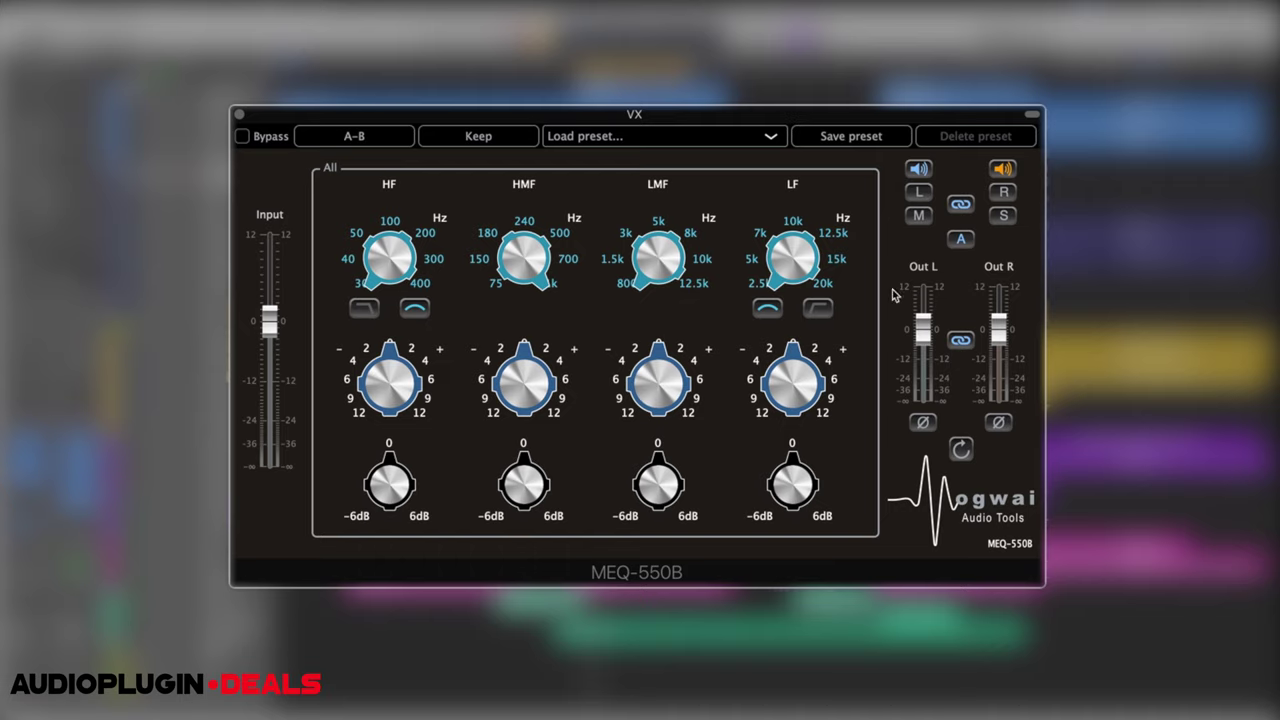
mouse_move(930, 314)
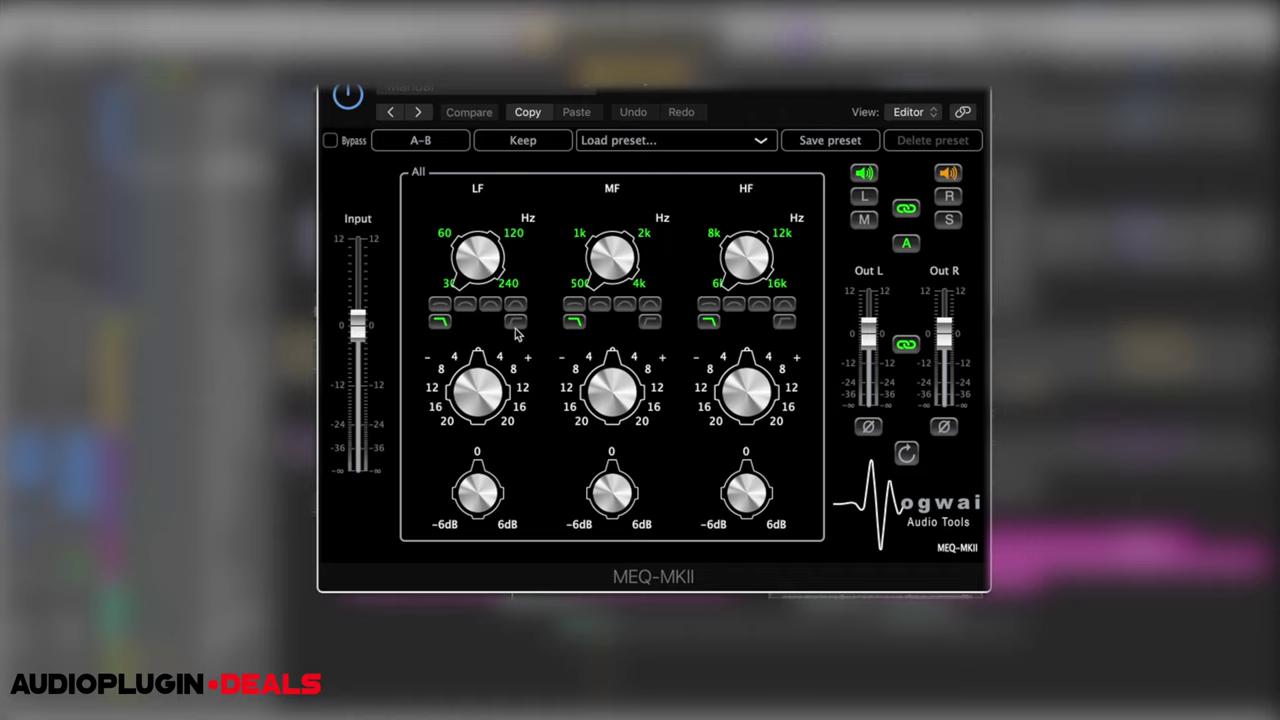
- Switch the HF, MF and LF bands to bell curves and toggle the LF low-cut filter
click(759, 305)
click(623, 308)
click(490, 305)
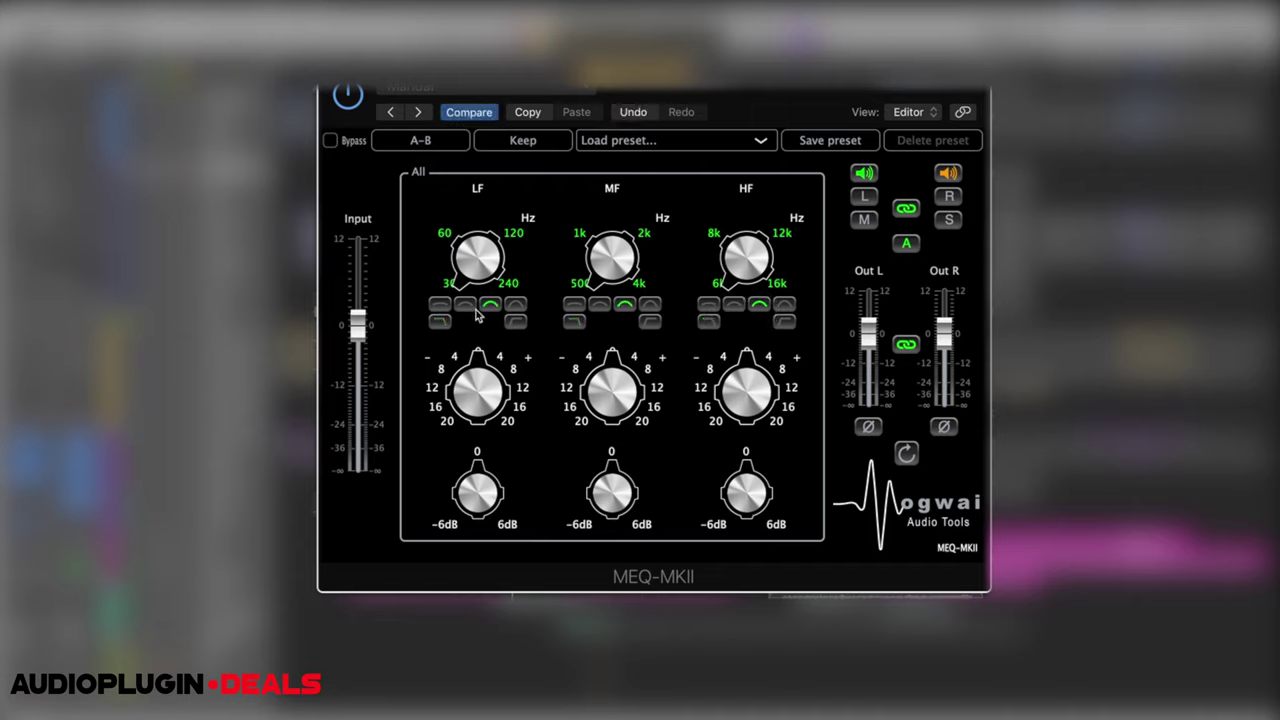
click(441, 321)
mouse_move(540, 497)
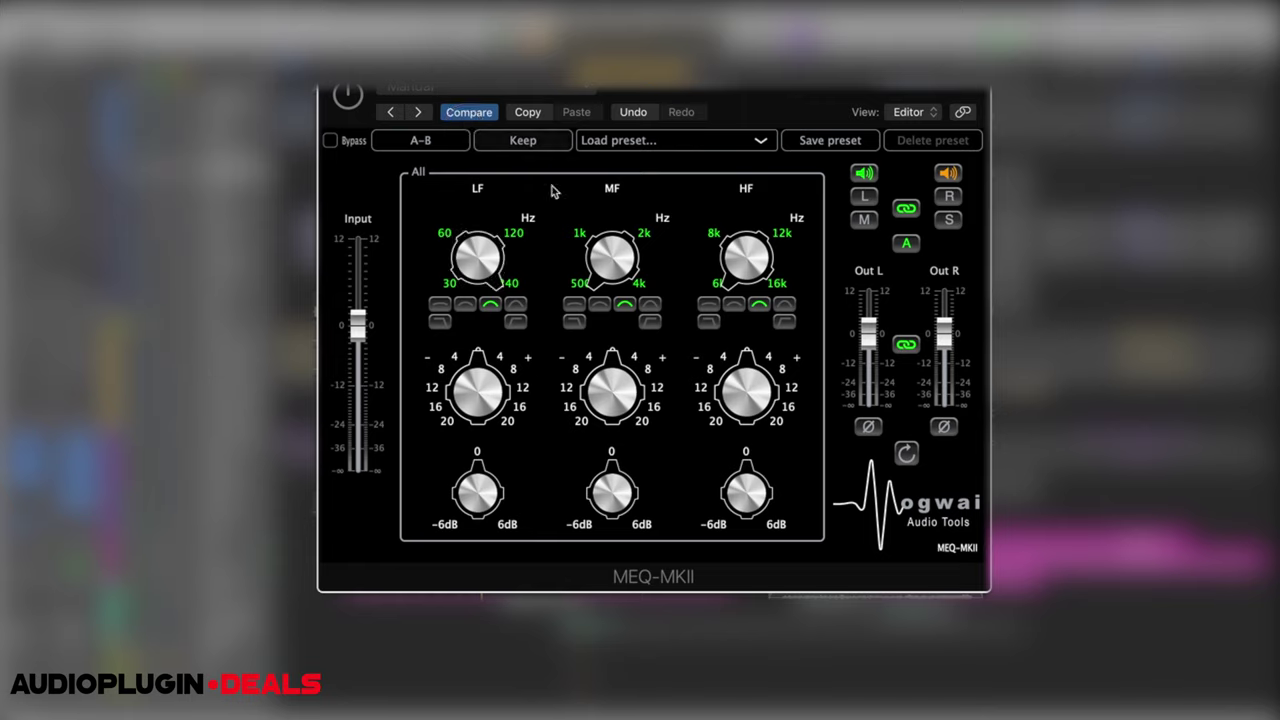
- Try an LF boost of about +8 with +3 dB output and a strong 2k MF boost, comparing with bypass
drag(486, 416, 490, 228)
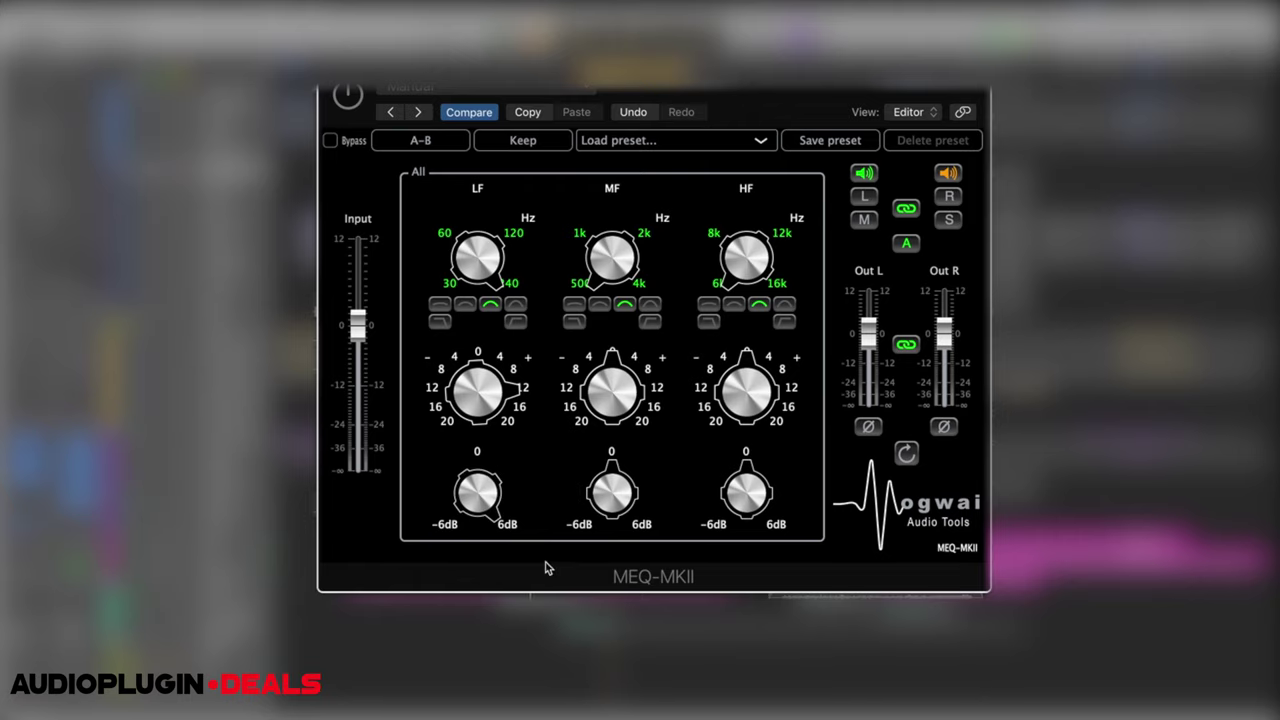
drag(478, 492, 503, 452)
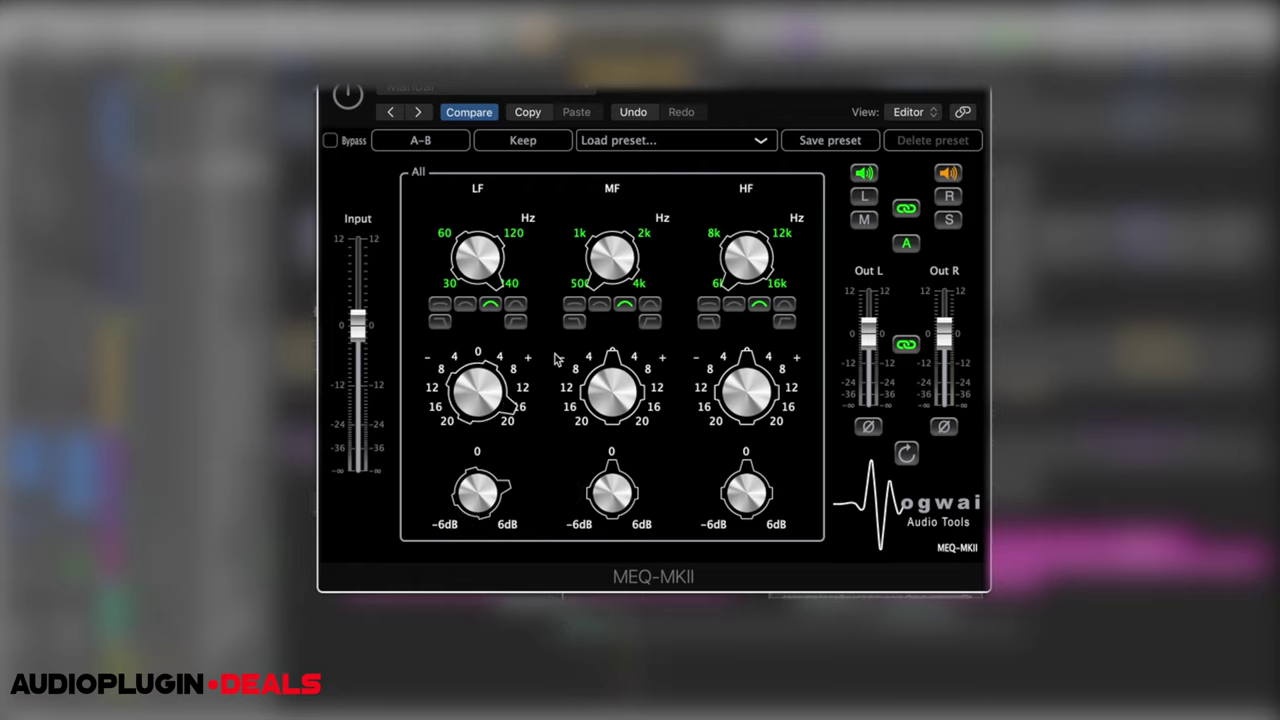
drag(614, 270, 606, 163)
drag(625, 411, 633, 265)
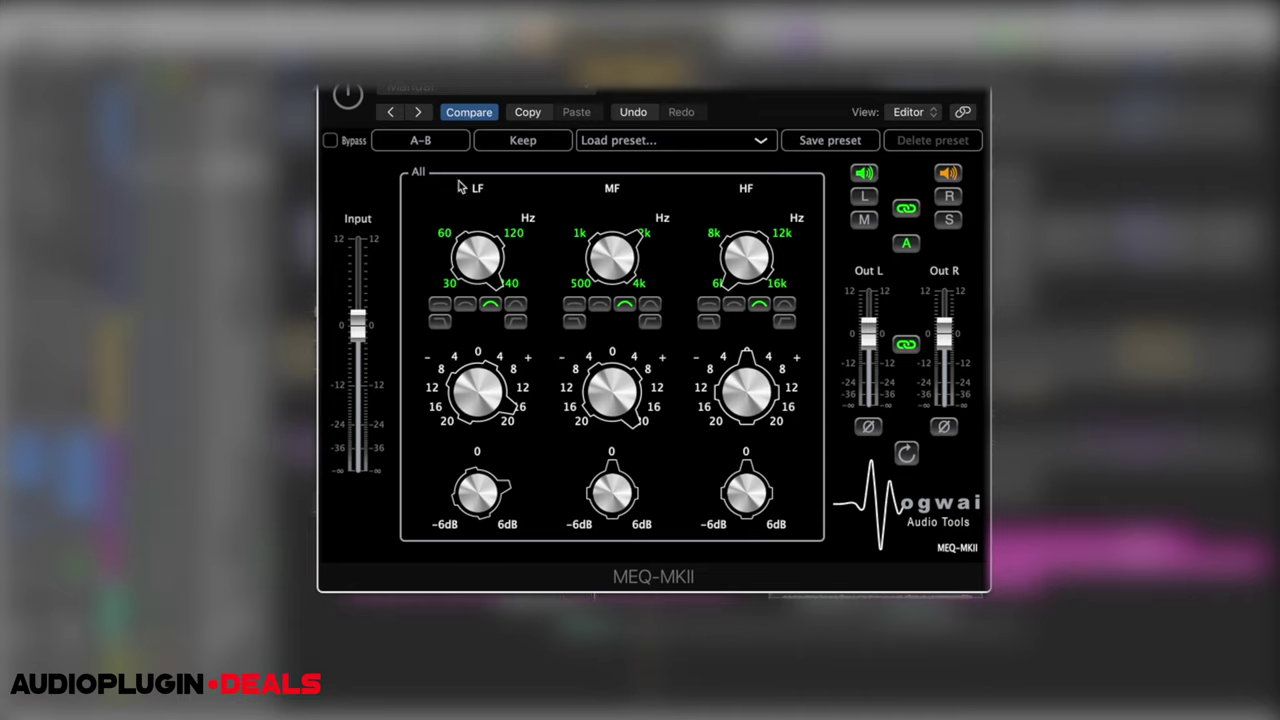
click(348, 94)
drag(617, 377, 620, 465)
click(345, 96)
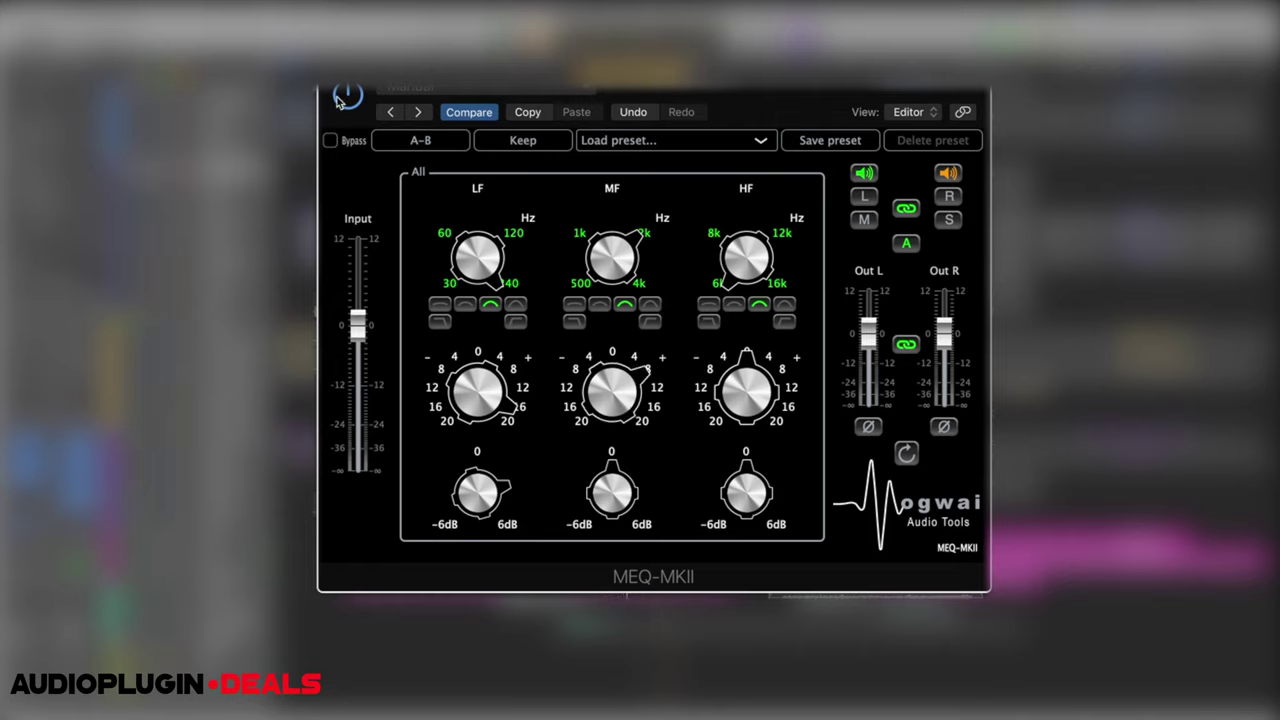
- Reset the LF and MF gains and frequencies to centre, then bypass the EQ to compare
double_click(483, 397)
double_click(588, 388)
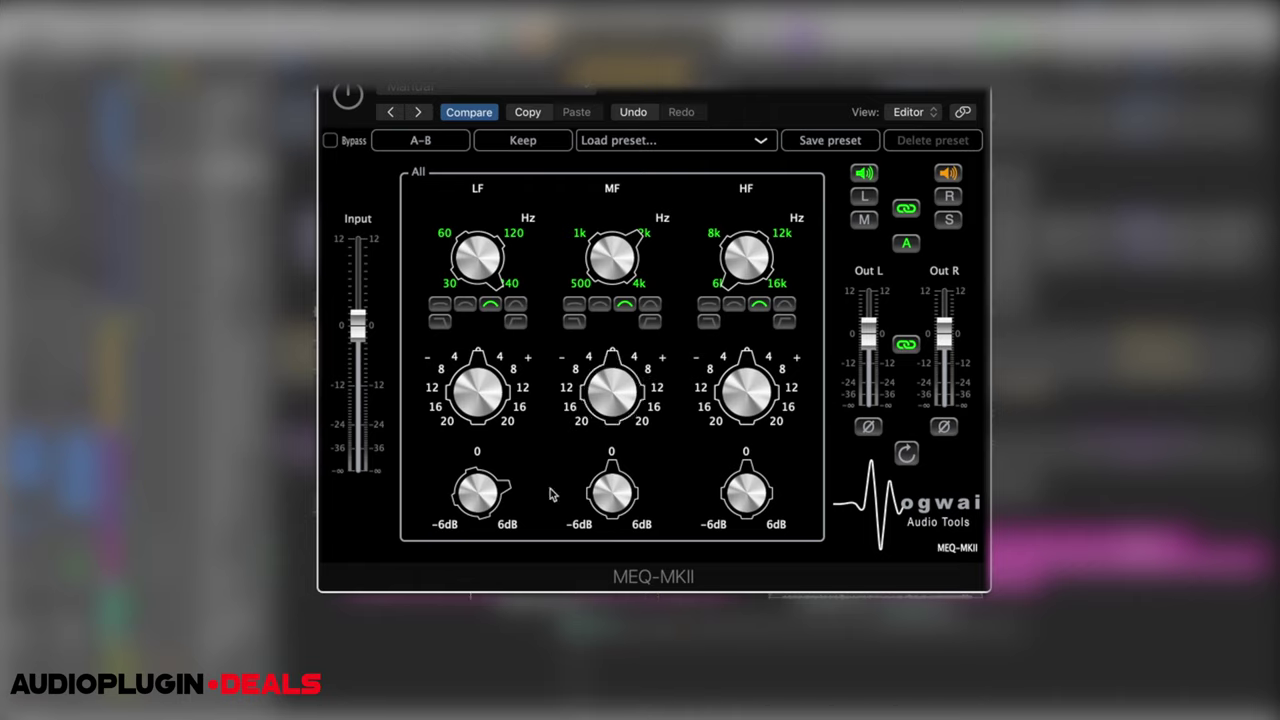
double_click(475, 262)
double_click(475, 262)
double_click(611, 258)
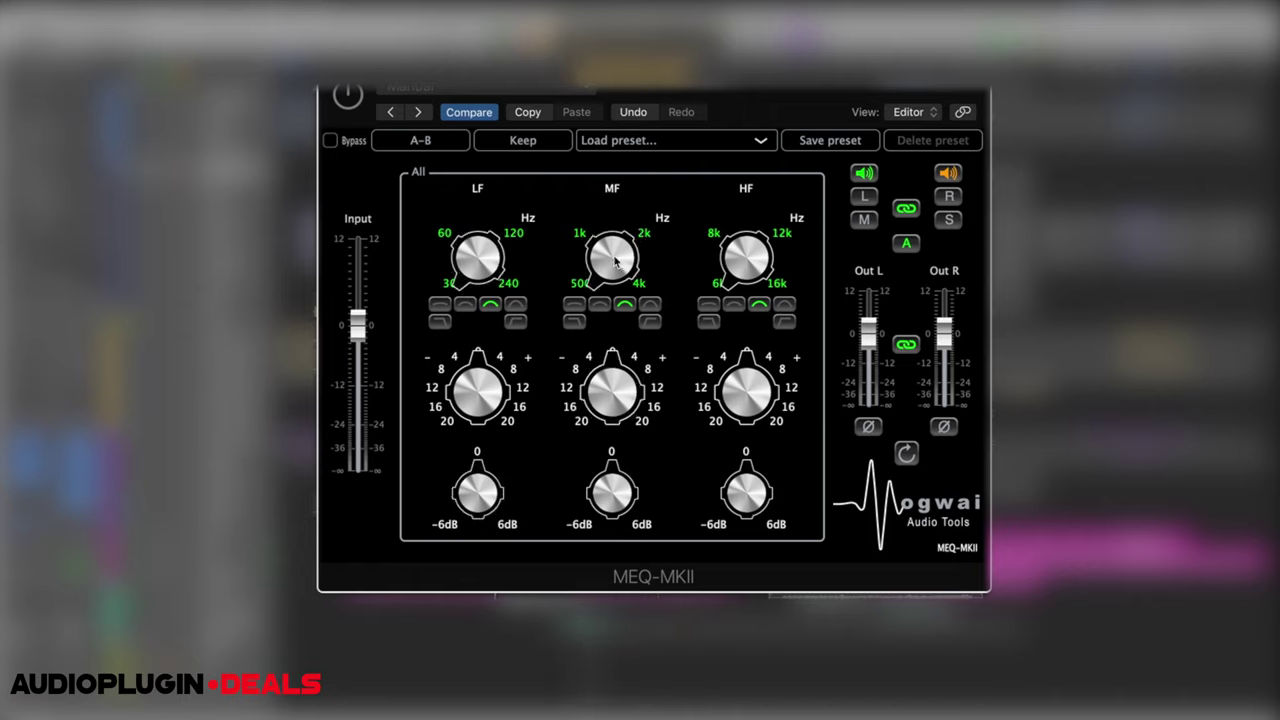
click(349, 97)
- Set the LF band near 120 with about +8 dB gain and 3.7 dB output
drag(476, 262, 455, 90)
drag(489, 410, 492, 305)
mouse_move(490, 470)
mouse_down()
mouse_move(484, 520)
mouse_move(485, 442)
mouse_move(484, 475)
mouse_up()
- Set the MF band to 2k, adjust its gain, and trim its output from +6 to about -1.4 dB
drag(617, 272, 616, 188)
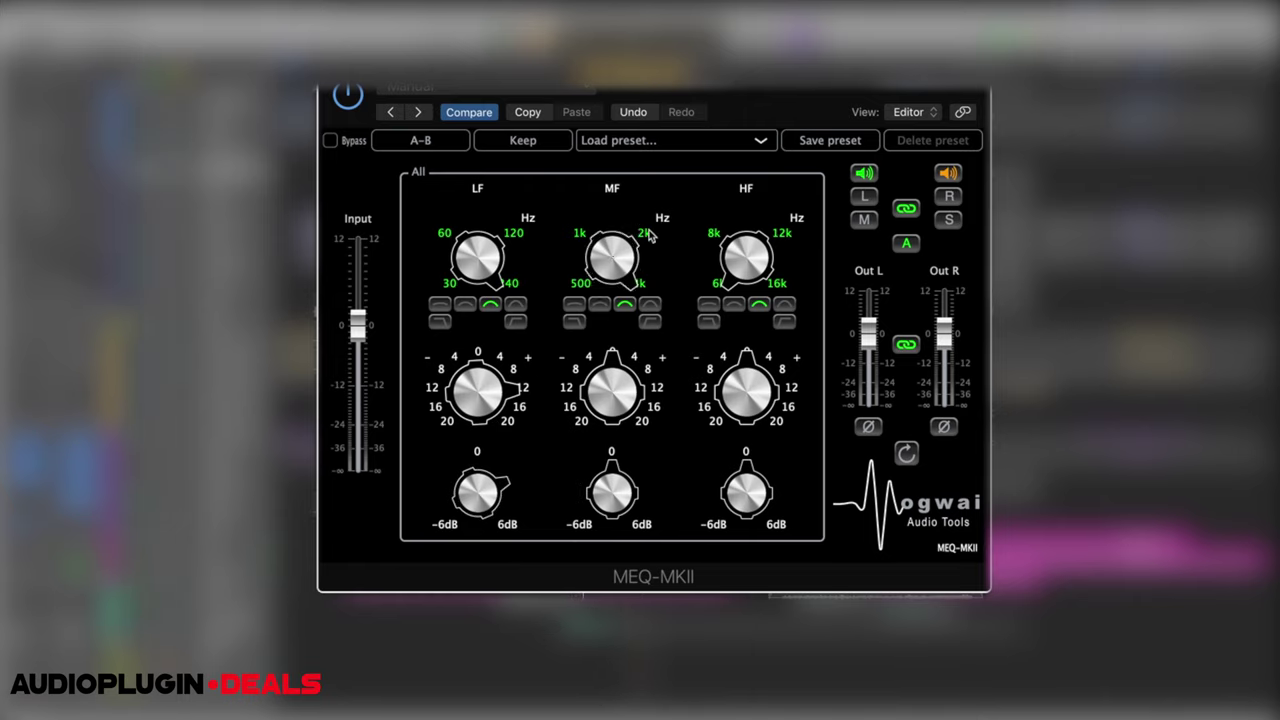
click(648, 234)
click(620, 383)
click(620, 487)
drag(612, 445, 628, 602)
drag(614, 404, 618, 412)
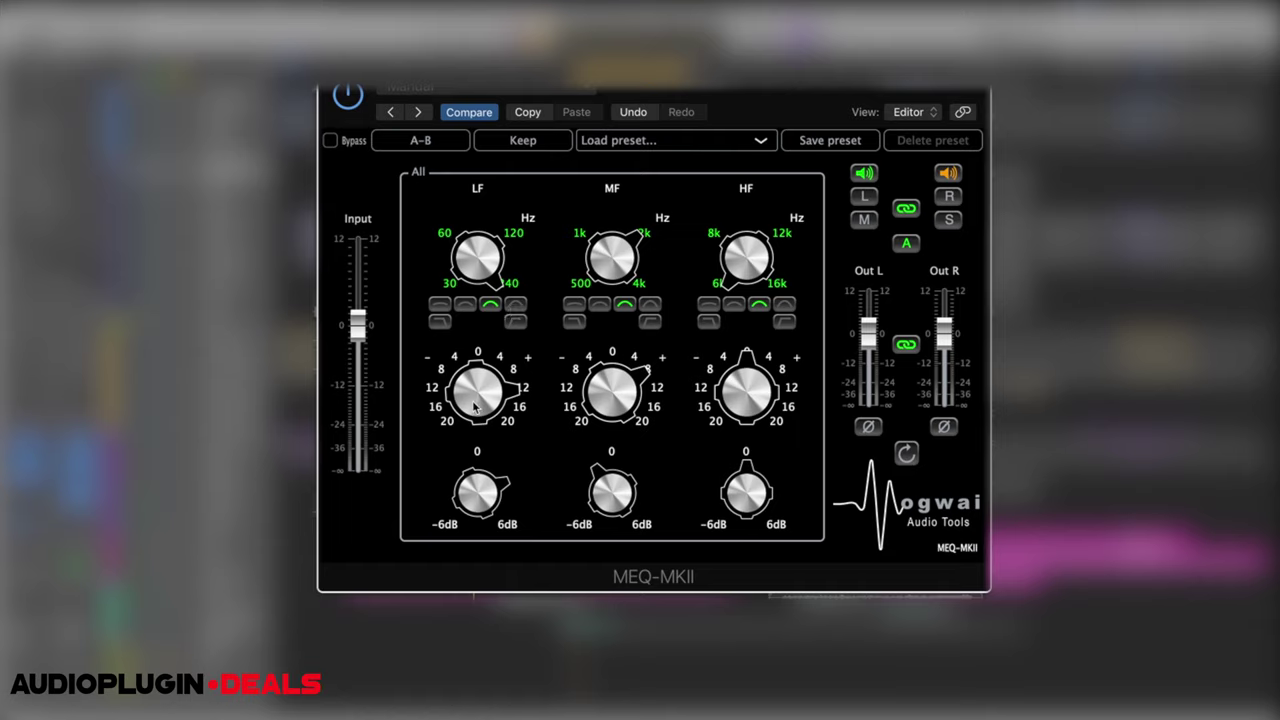
mouse_move(514, 480)
click(347, 96)
click(346, 97)
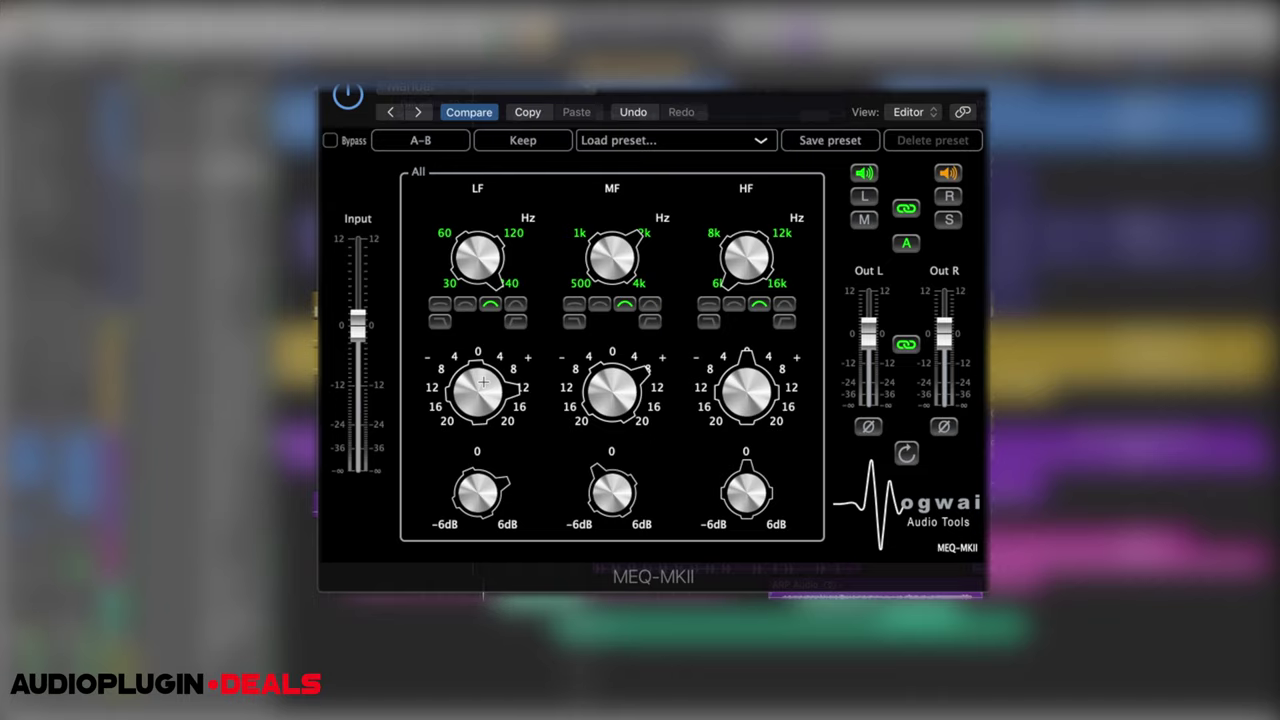
click(350, 101)
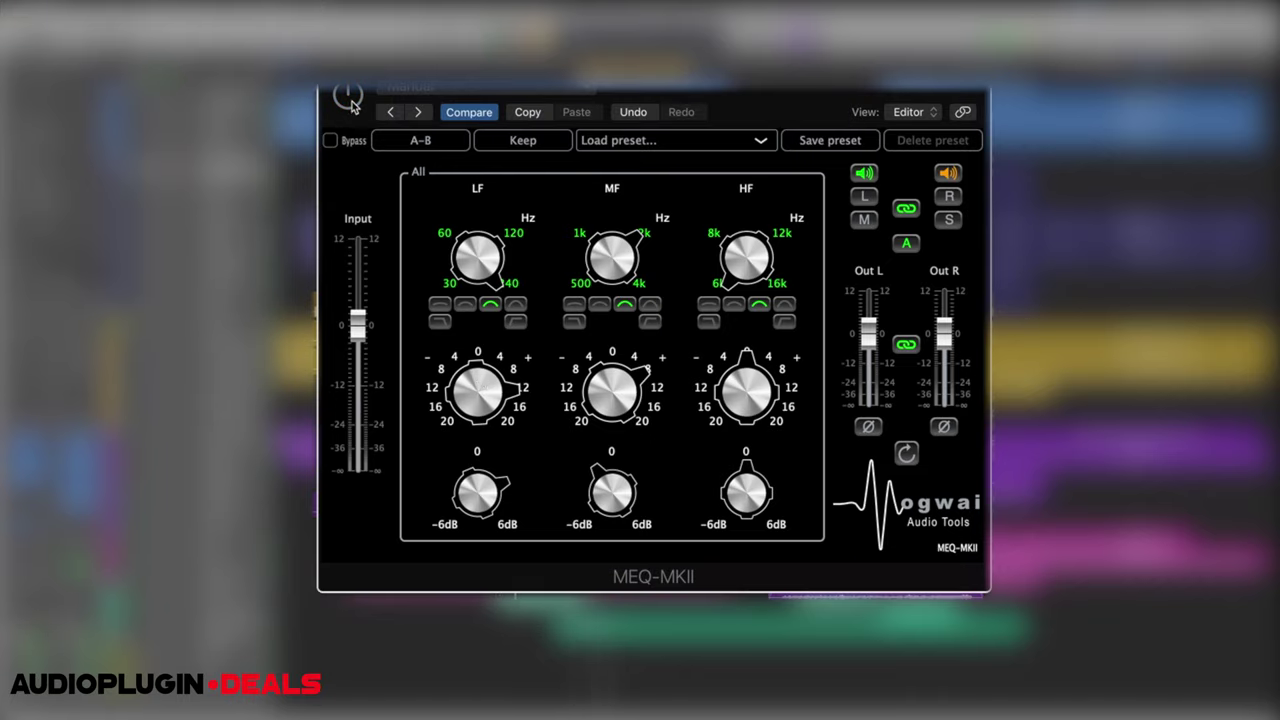
click(349, 99)
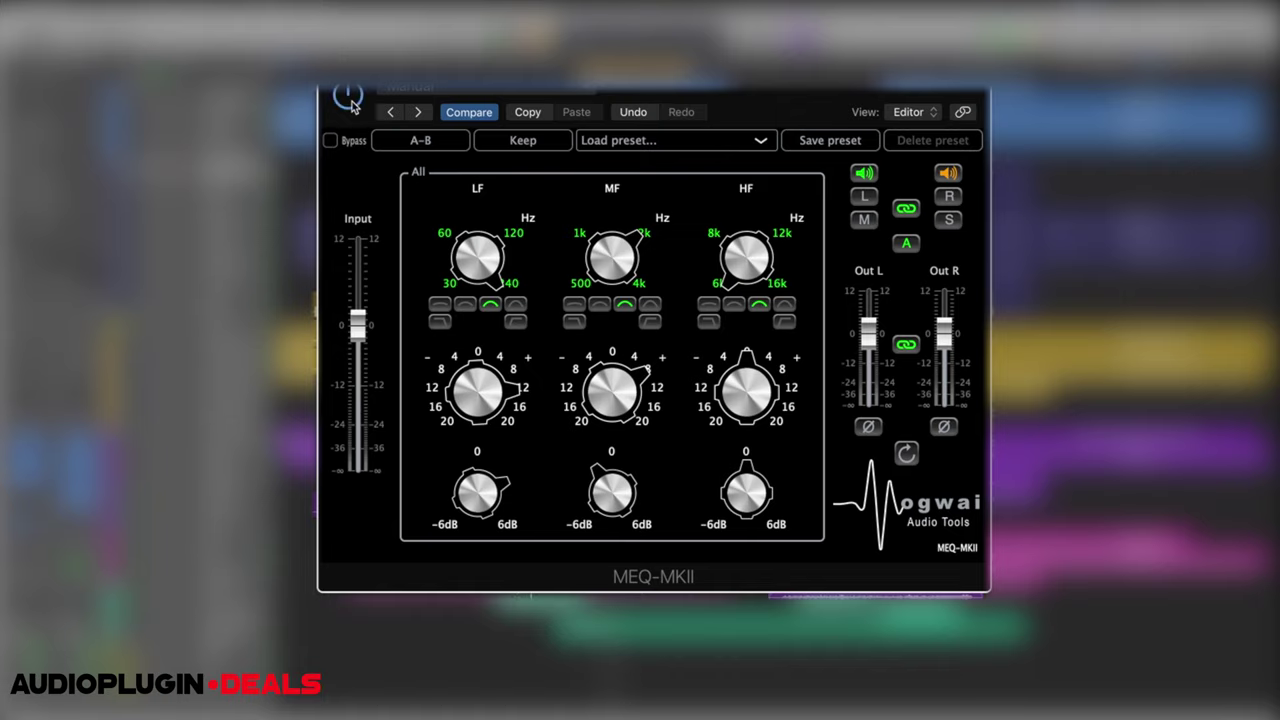